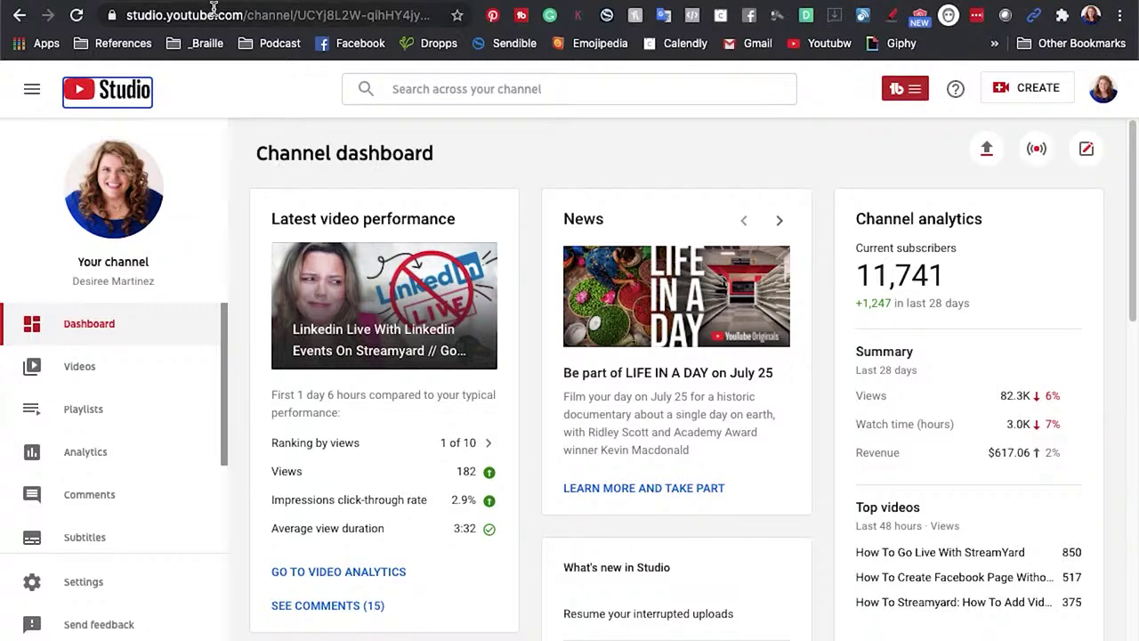
# Step: From Videos > Live, open details for 'I Wrote A Book About Being A Social Media Marketer'
pyautogui.click(242, 15)
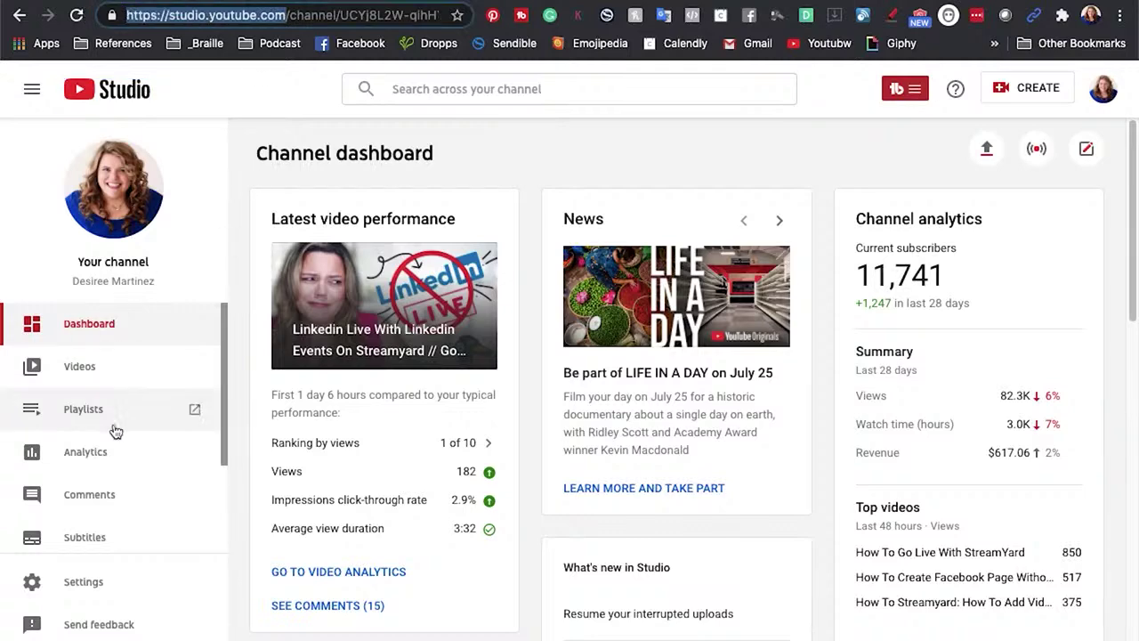
pyautogui.click(78, 378)
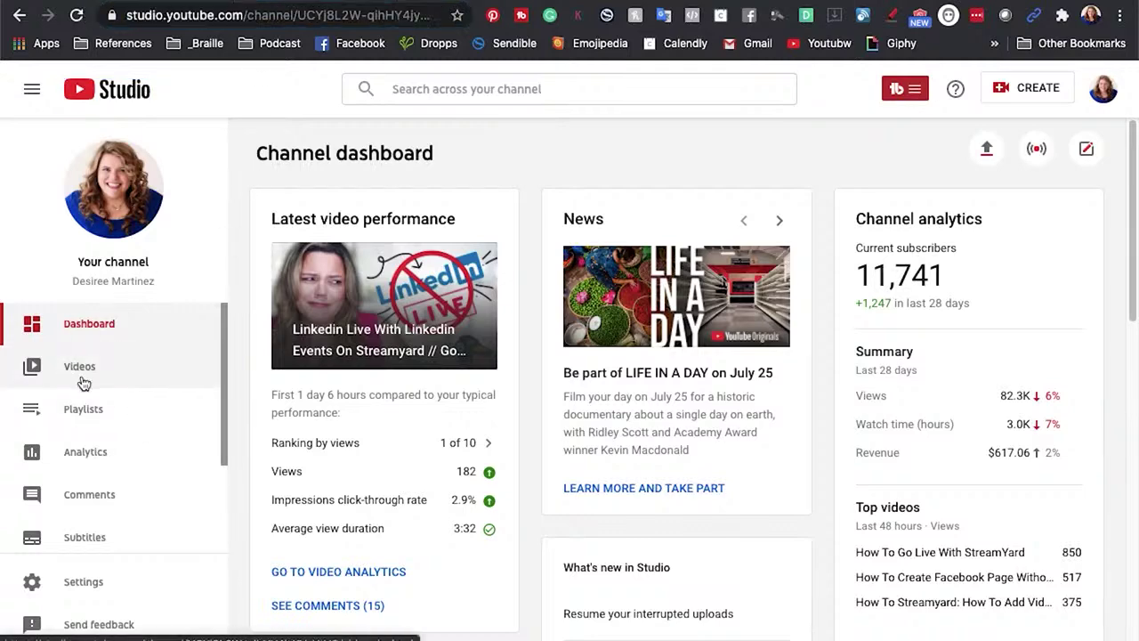
pyautogui.click(84, 383)
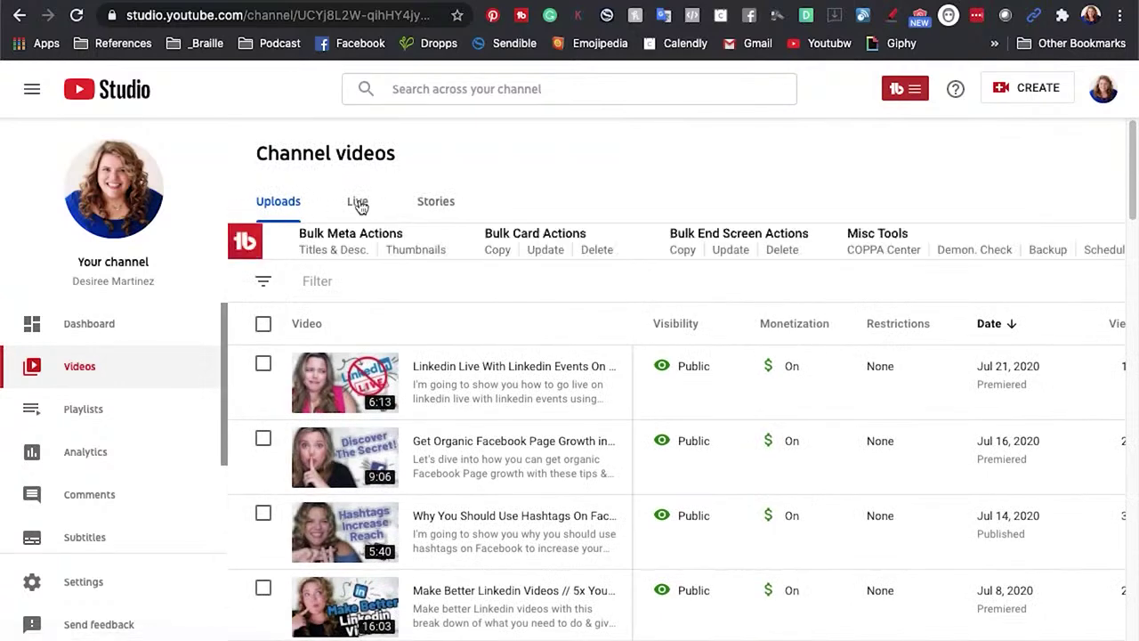
pyautogui.click(358, 204)
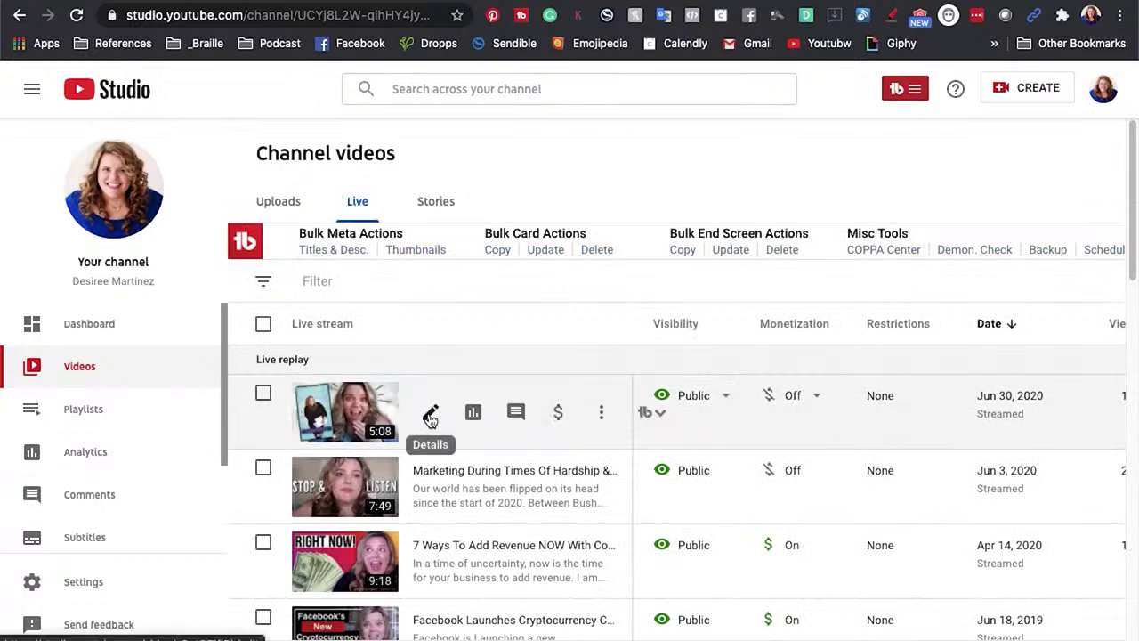
pyautogui.click(430, 414)
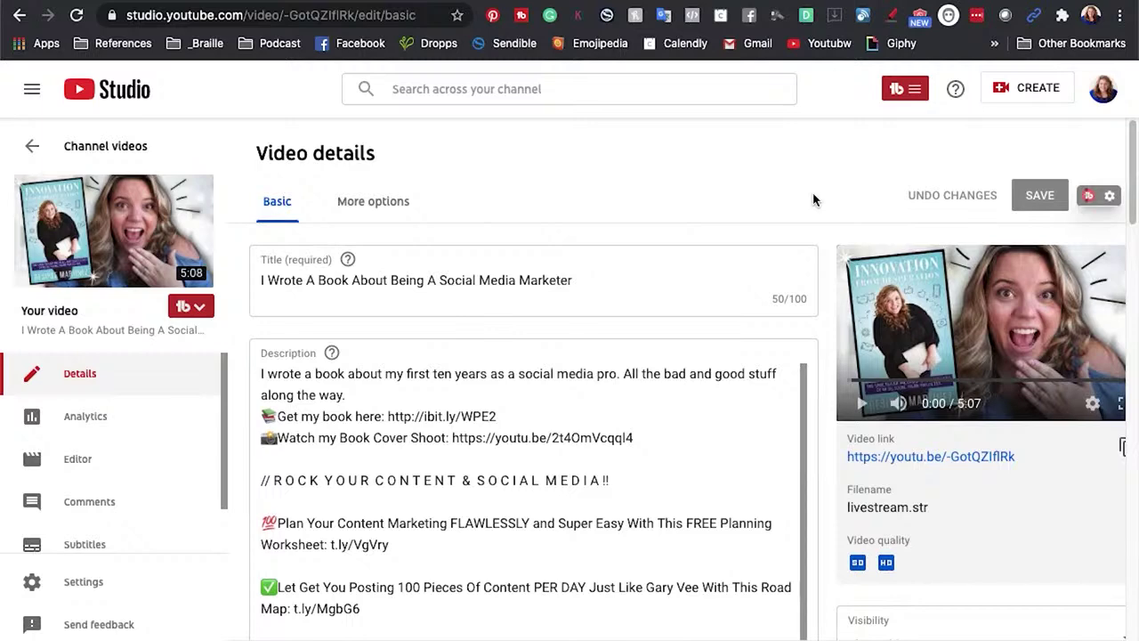
pyautogui.scroll(-1, 814, 201)
pyautogui.scroll(-3, 819, 203)
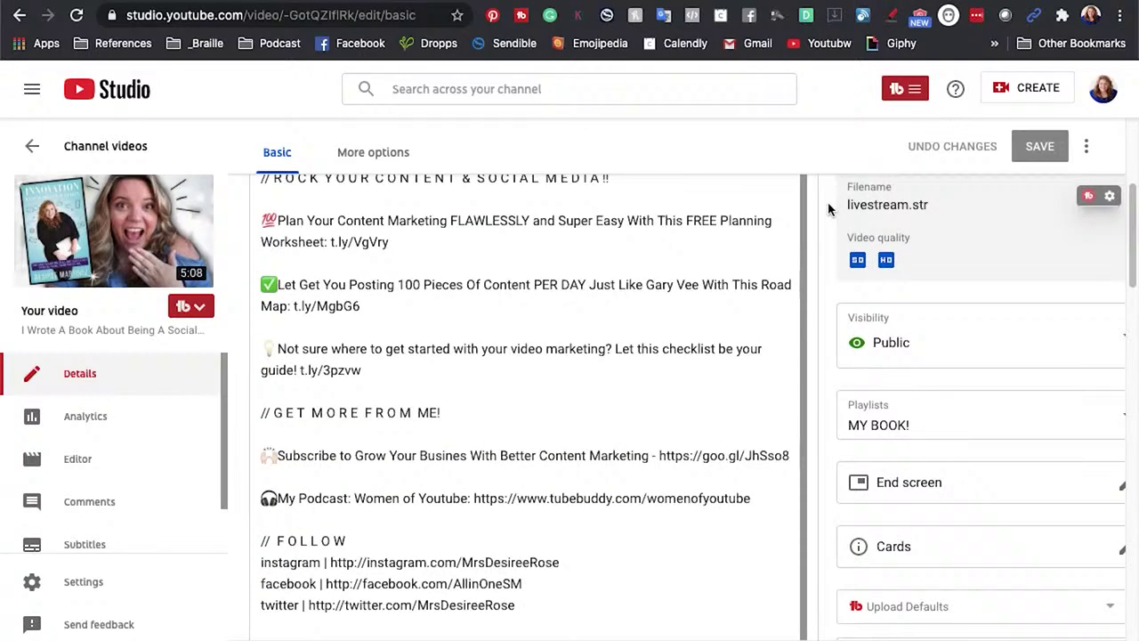
pyautogui.scroll(-1, 824, 206)
pyautogui.scroll(-1, 828, 209)
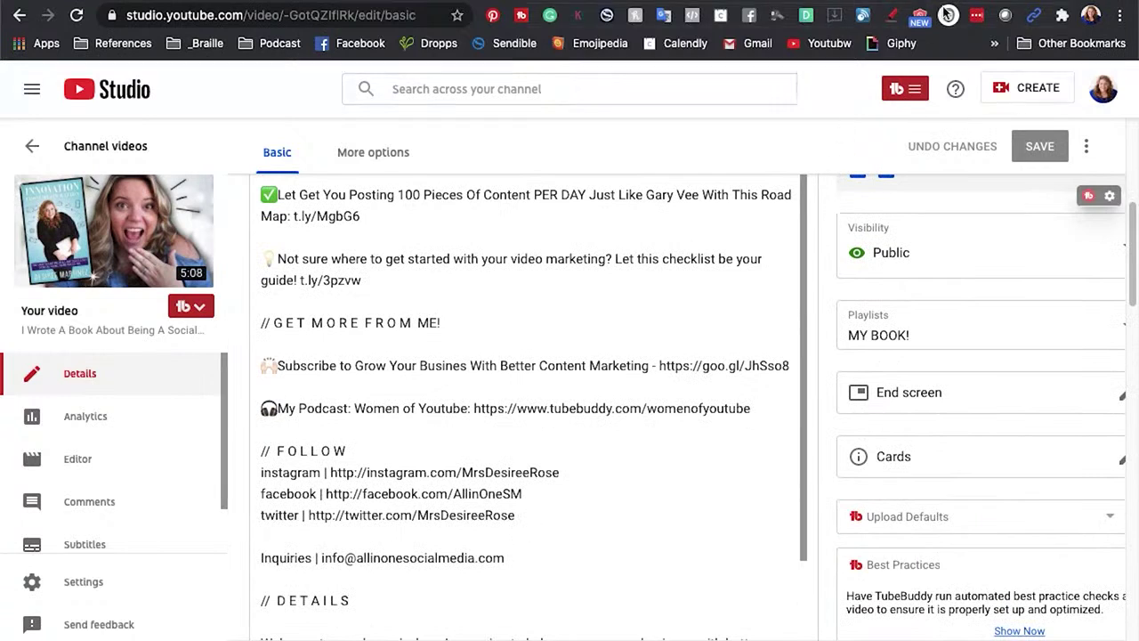
pyautogui.click(894, 18)
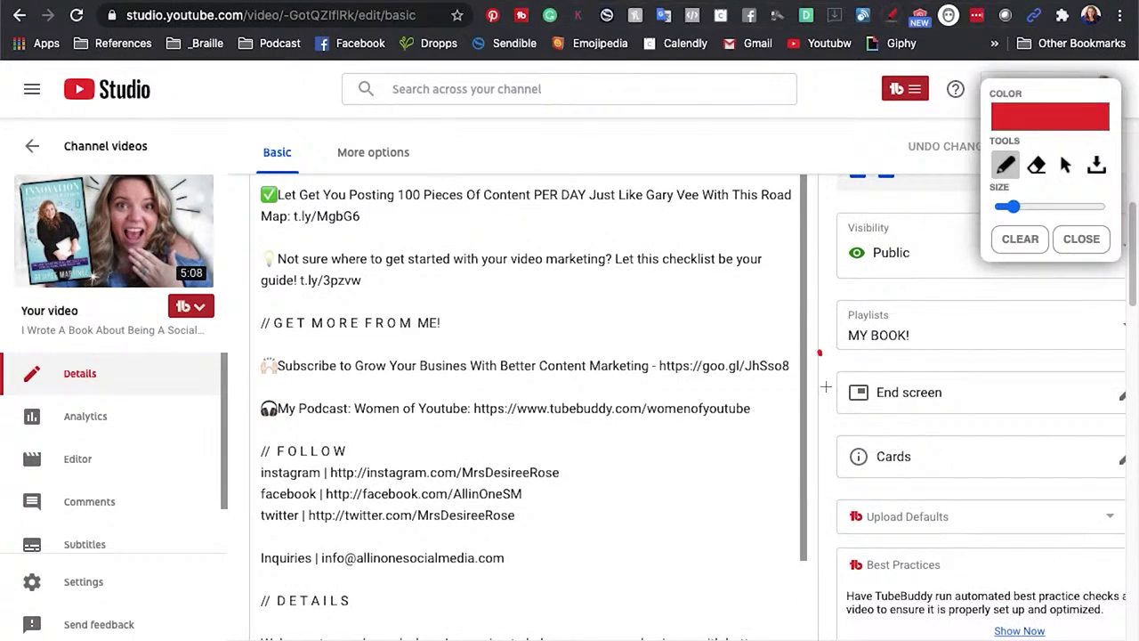
pyautogui.moveTo(820, 353); pyautogui.dragTo(828, 496)
pyautogui.moveTo(861, 361)
pyautogui.mouseDown()
pyautogui.moveTo(1090, 364)
pyautogui.moveTo(792, 503)
pyautogui.mouseUp()
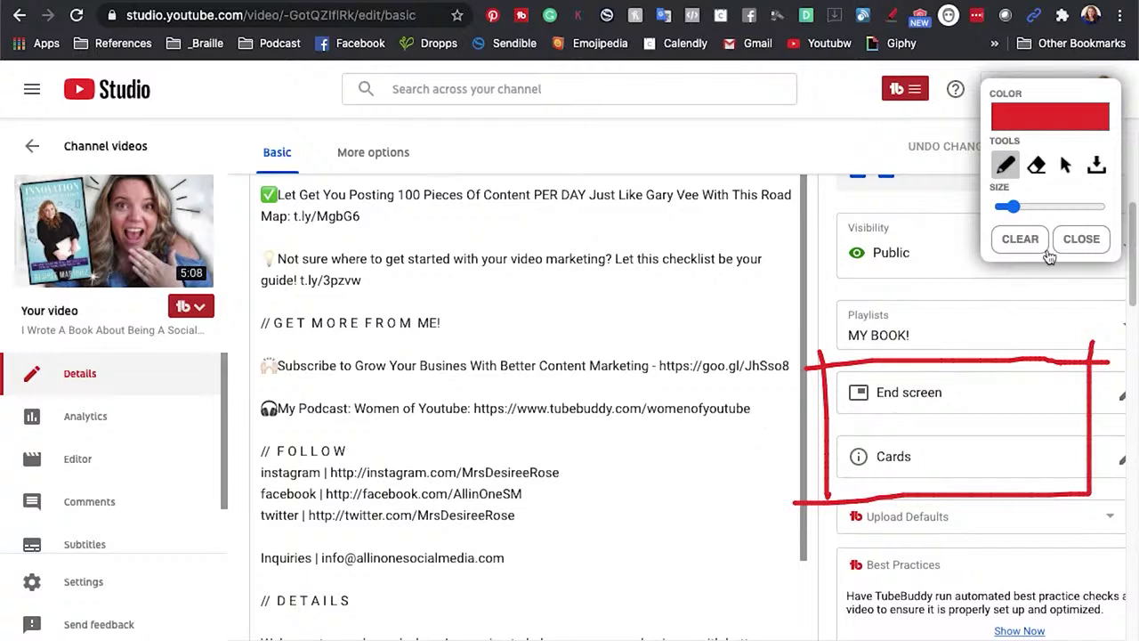
pyautogui.click(1081, 239)
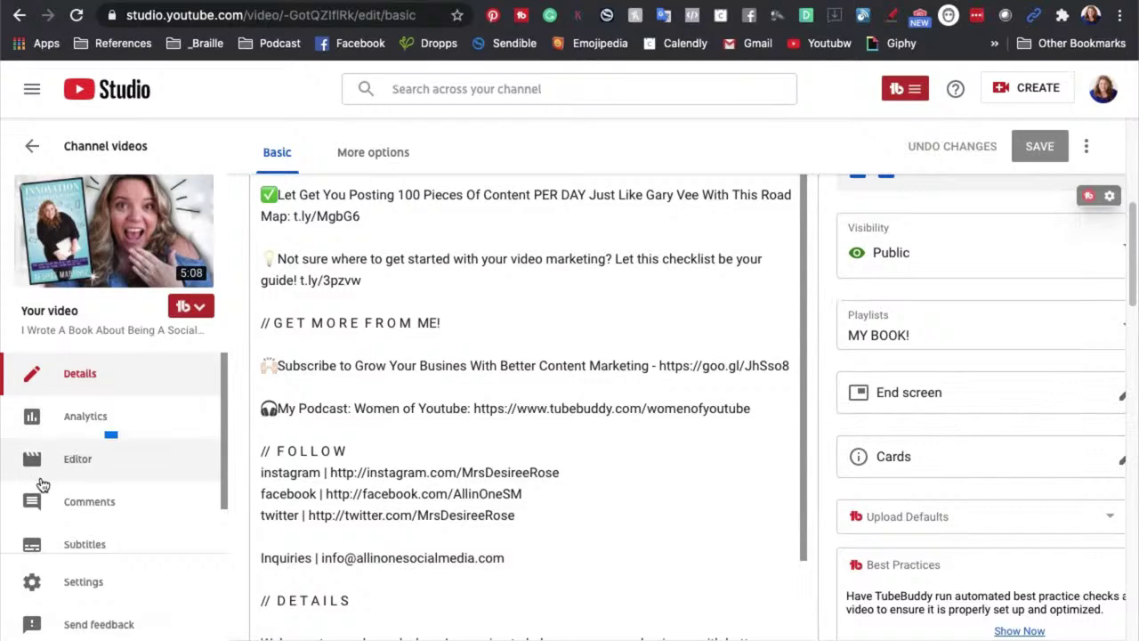
# Step: Open the replay in the video editor and play a short preview
pyautogui.click(69, 473)
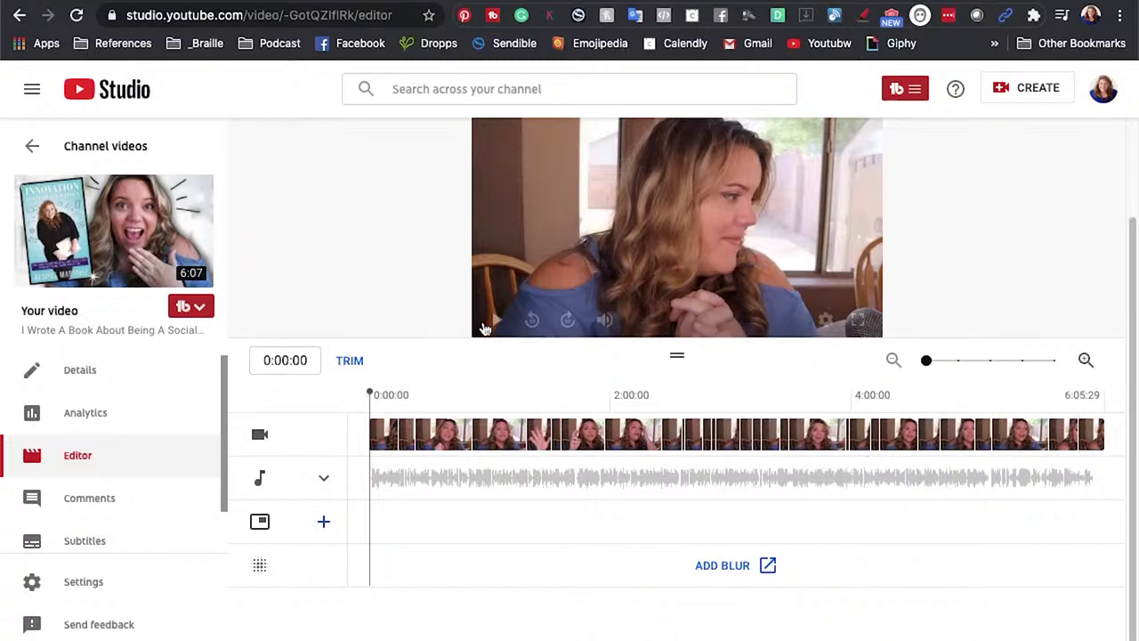
pyautogui.scroll(1, 494, 323)
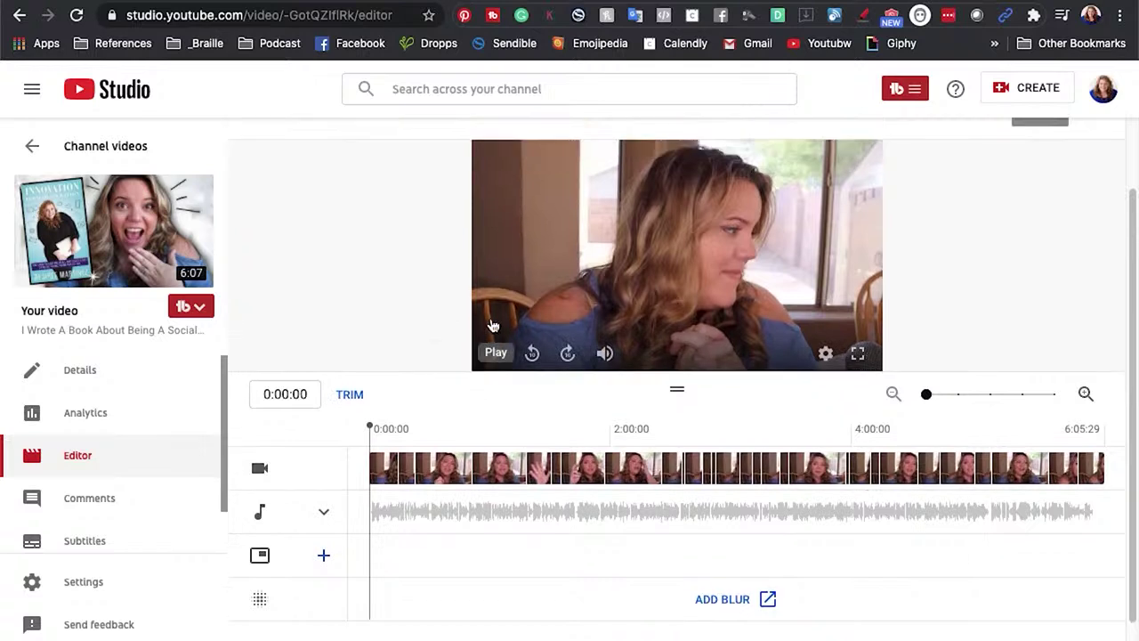
pyautogui.click(498, 355)
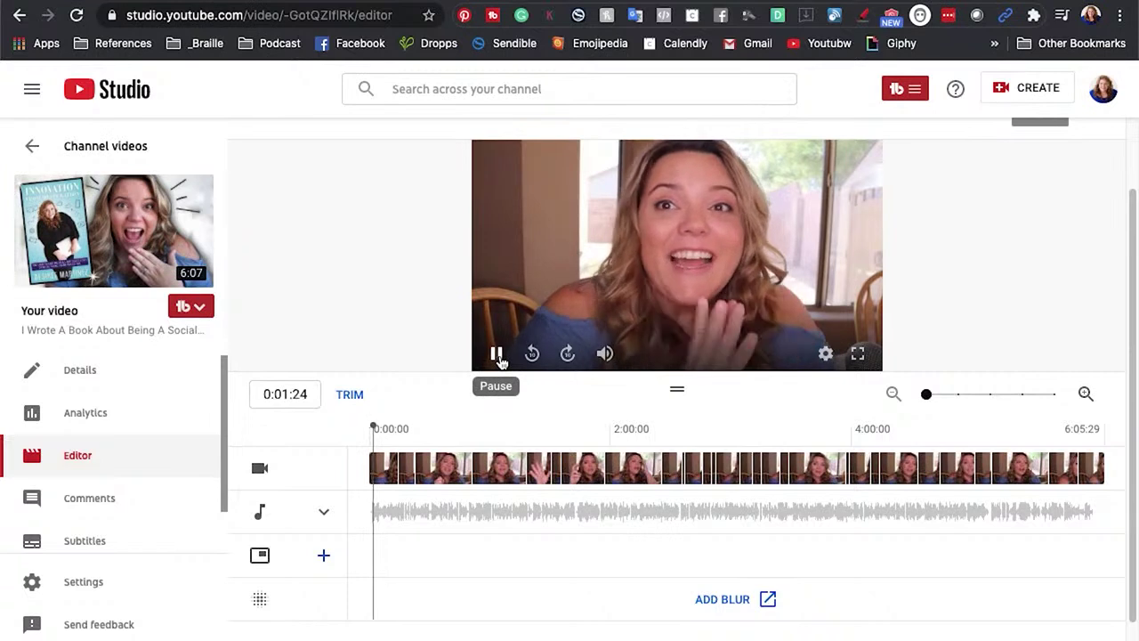
pyautogui.click(498, 356)
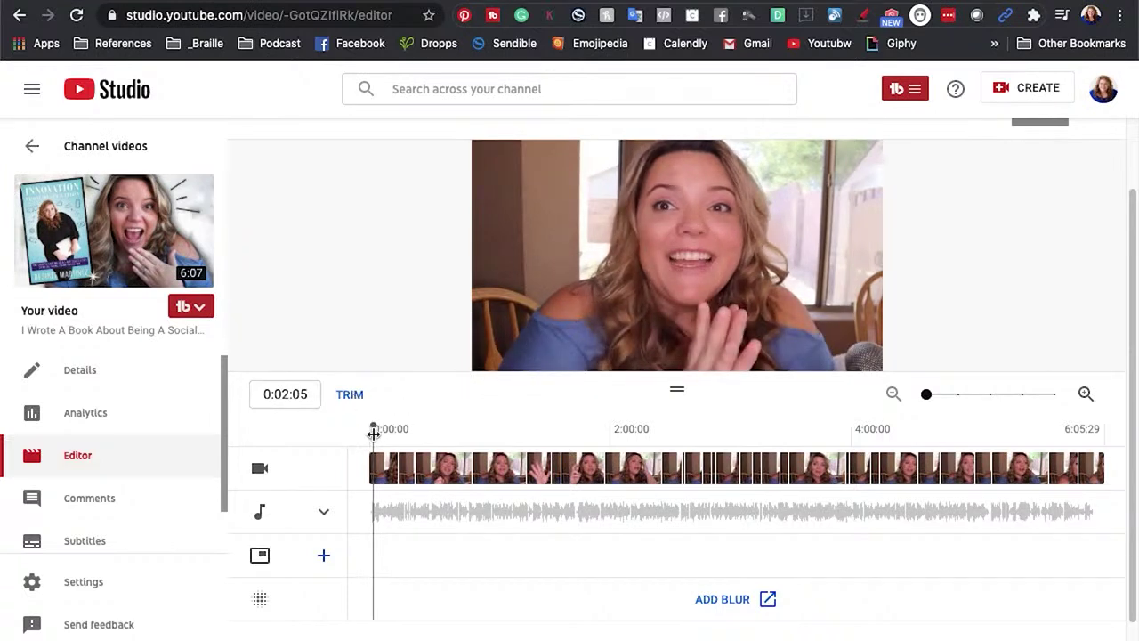
# Step: Return the playhead to the start, zoom the timeline in twice, and set it to 0:01:20
pyautogui.moveTo(374, 433); pyautogui.dragTo(375, 434)
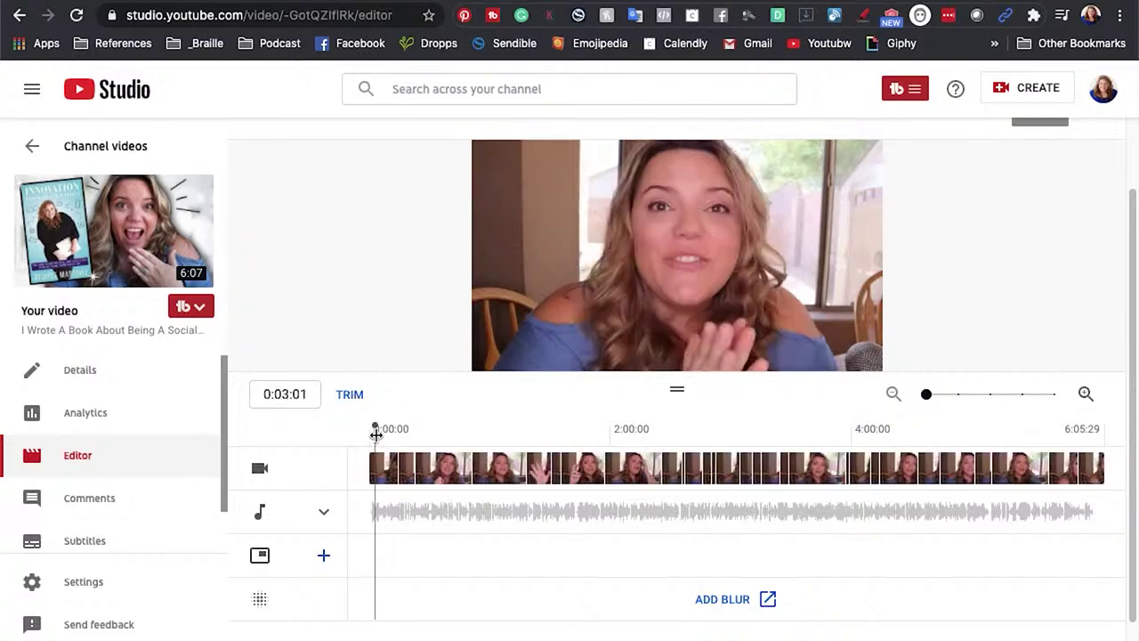
pyautogui.click(1086, 394)
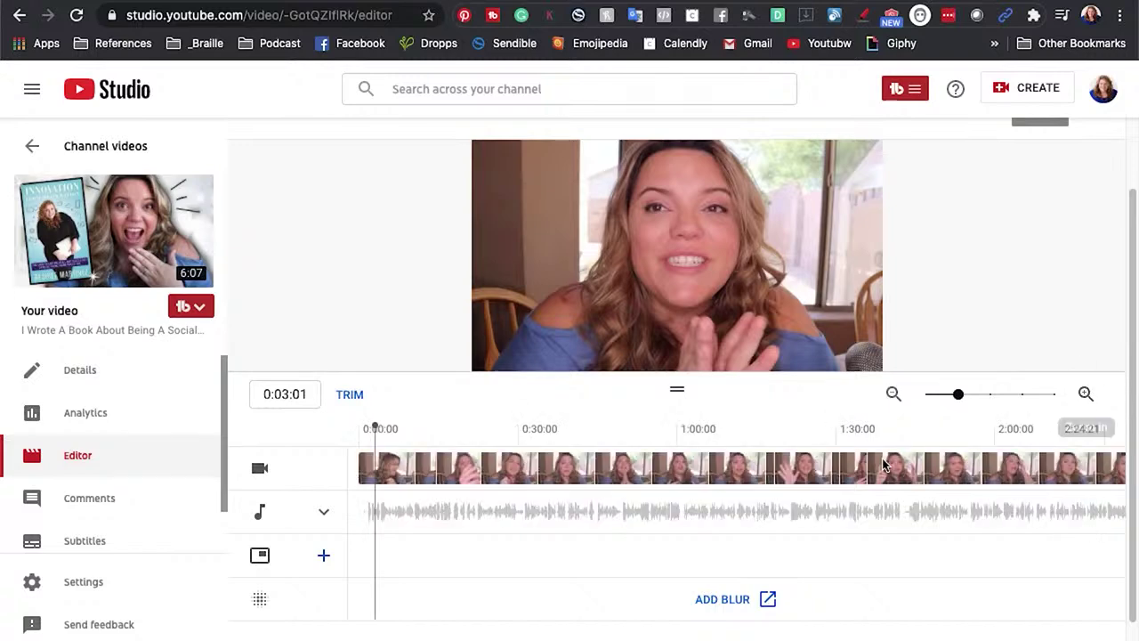
pyautogui.click(1086, 394)
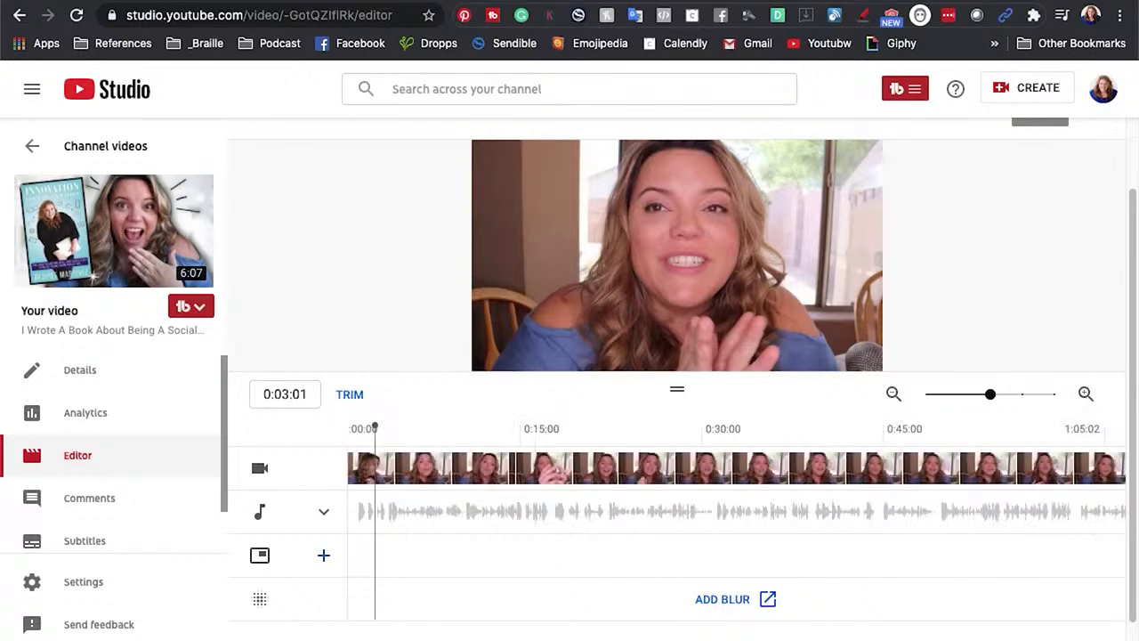
pyautogui.click(390, 443)
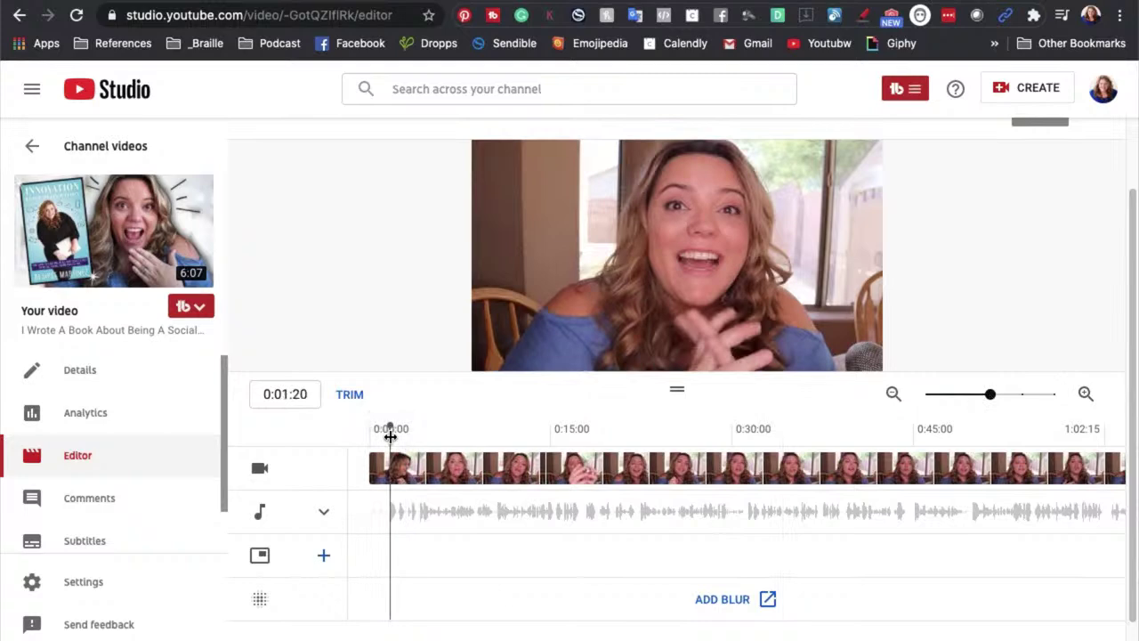
# Step: Start a trim, shave a little off the start and pull the end in to about 5:08
pyautogui.click(352, 398)
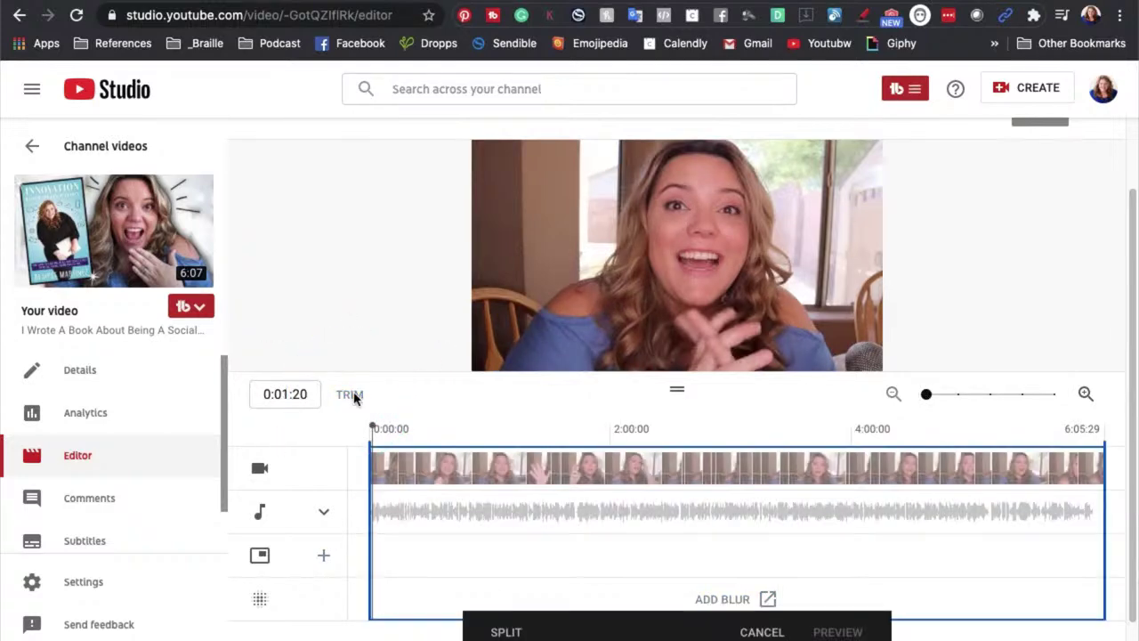
pyautogui.click(350, 394)
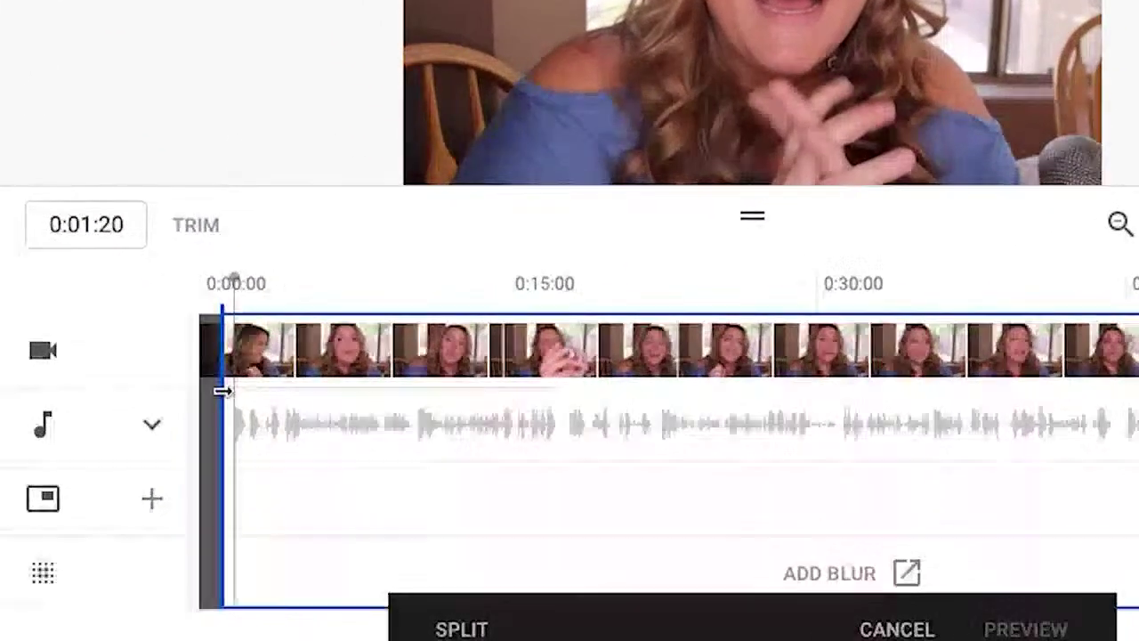
pyautogui.moveTo(222, 390); pyautogui.dragTo(233, 389)
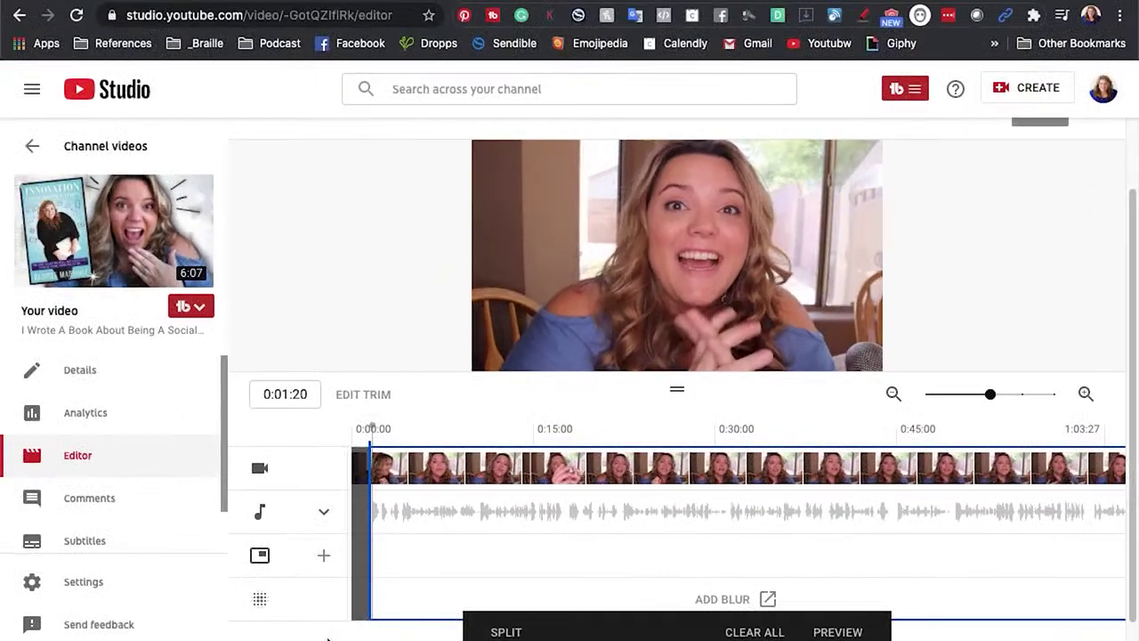
pyautogui.hscroll(5, 845, 431)
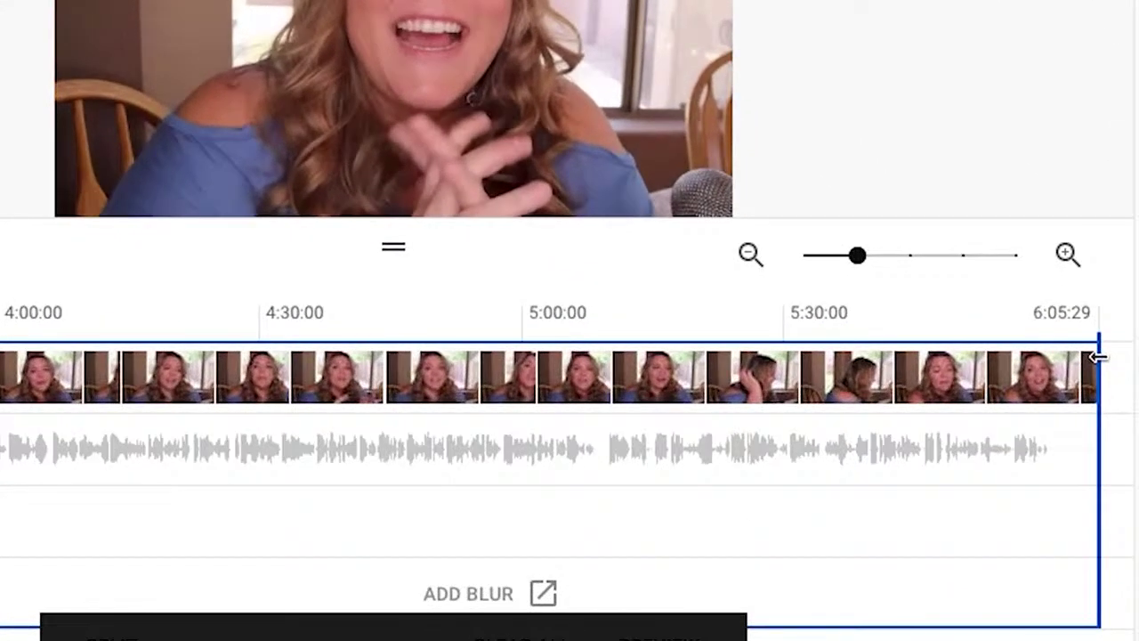
pyautogui.moveTo(1103, 457); pyautogui.dragTo(956, 458)
pyautogui.moveTo(855, 359); pyautogui.dragTo(595, 367)
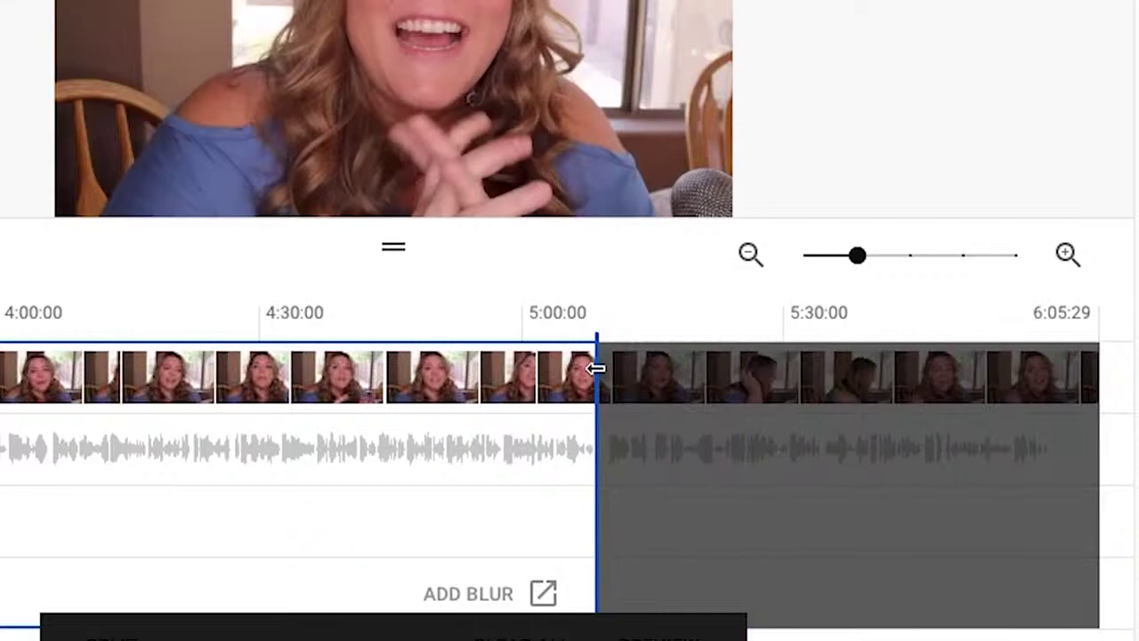
# Step: Play around the new 5:08 end point to check it, then zoom out and preview the trim
pyautogui.click(557, 321)
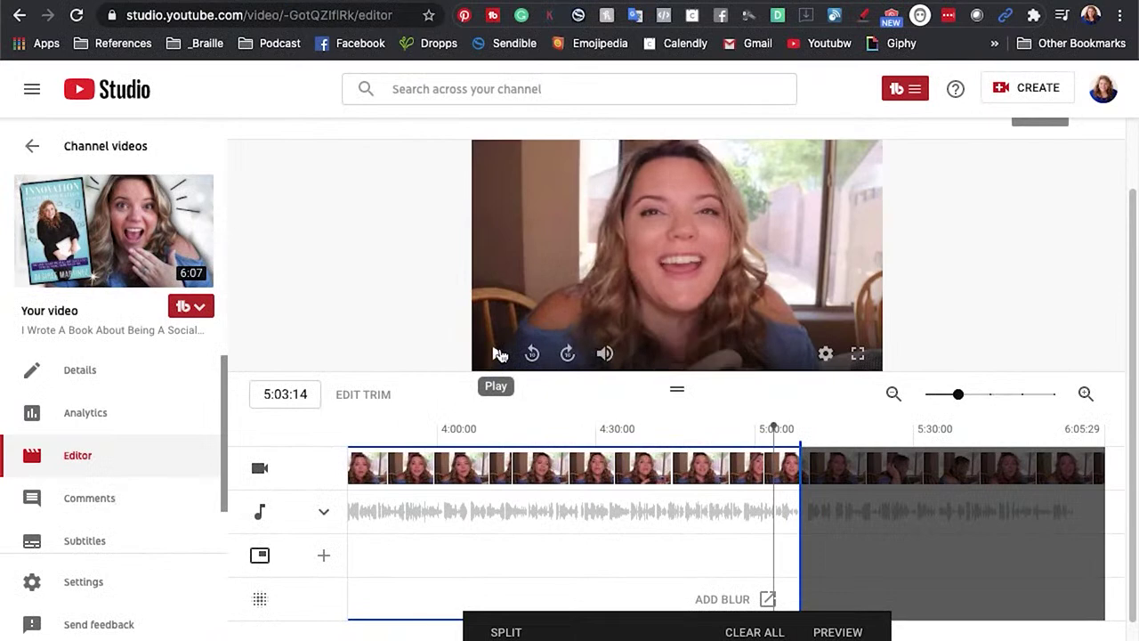
pyautogui.click(500, 355)
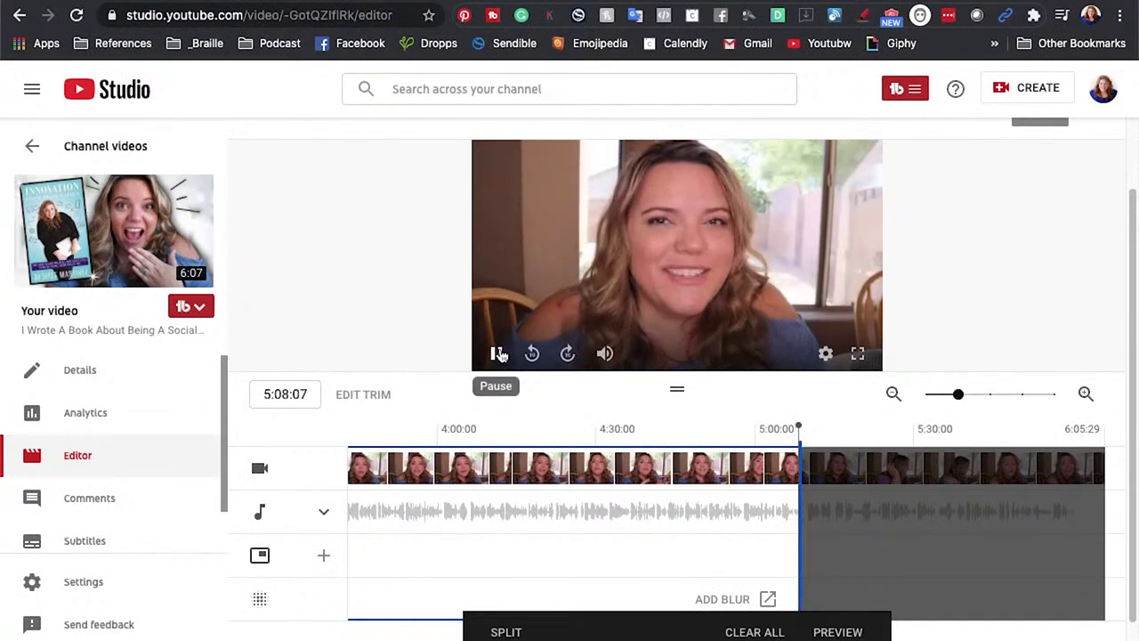
pyautogui.click(500, 355)
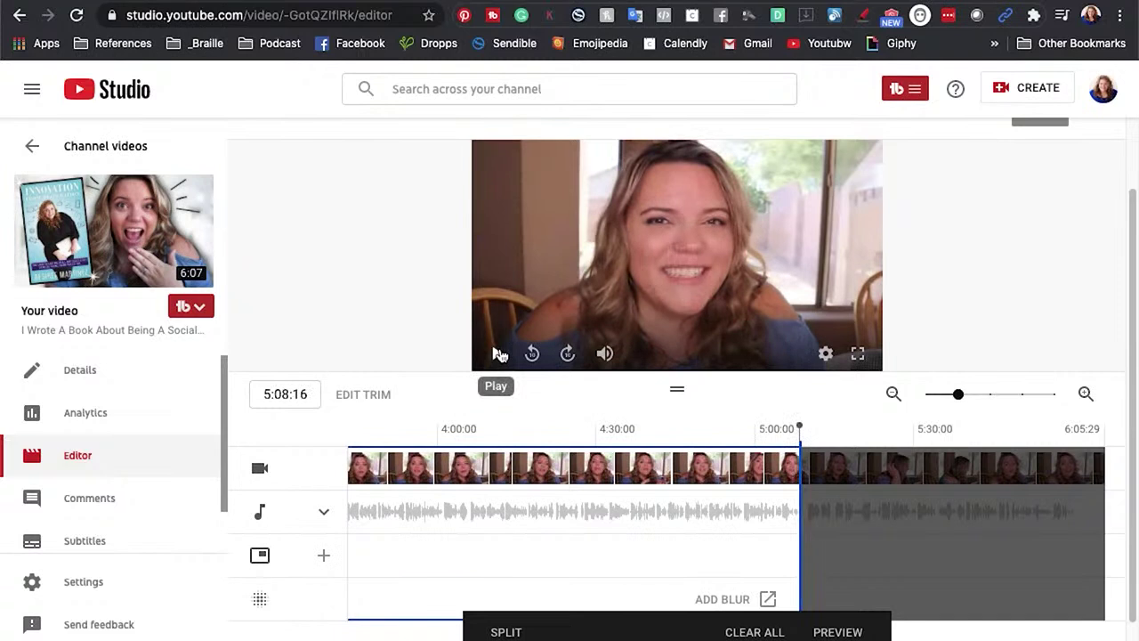
pyautogui.click(938, 396)
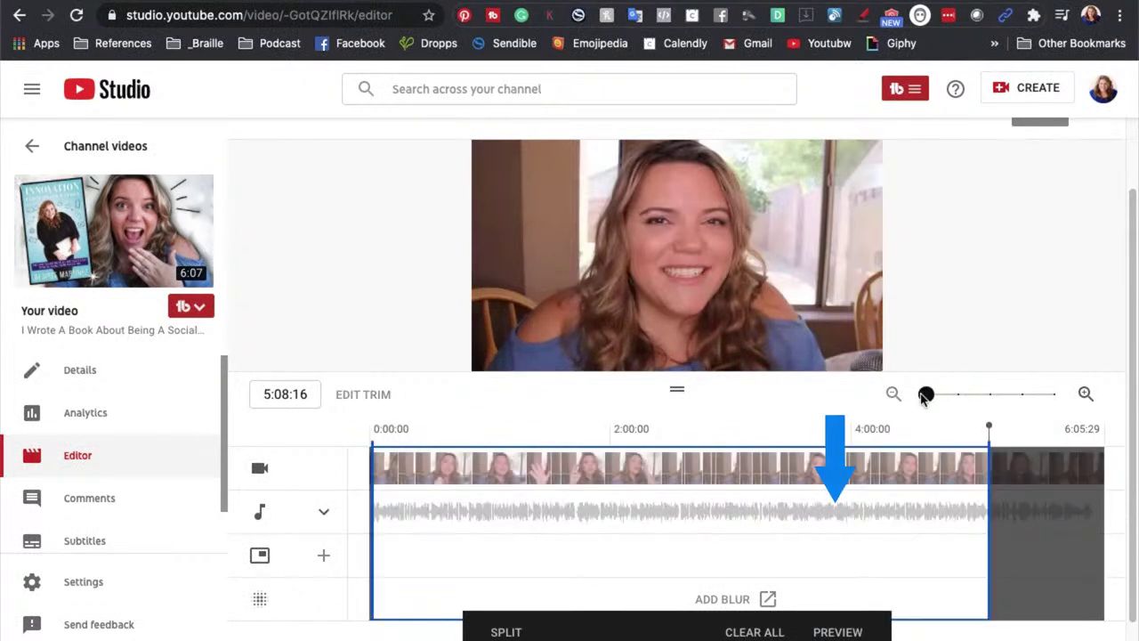
pyautogui.click(839, 632)
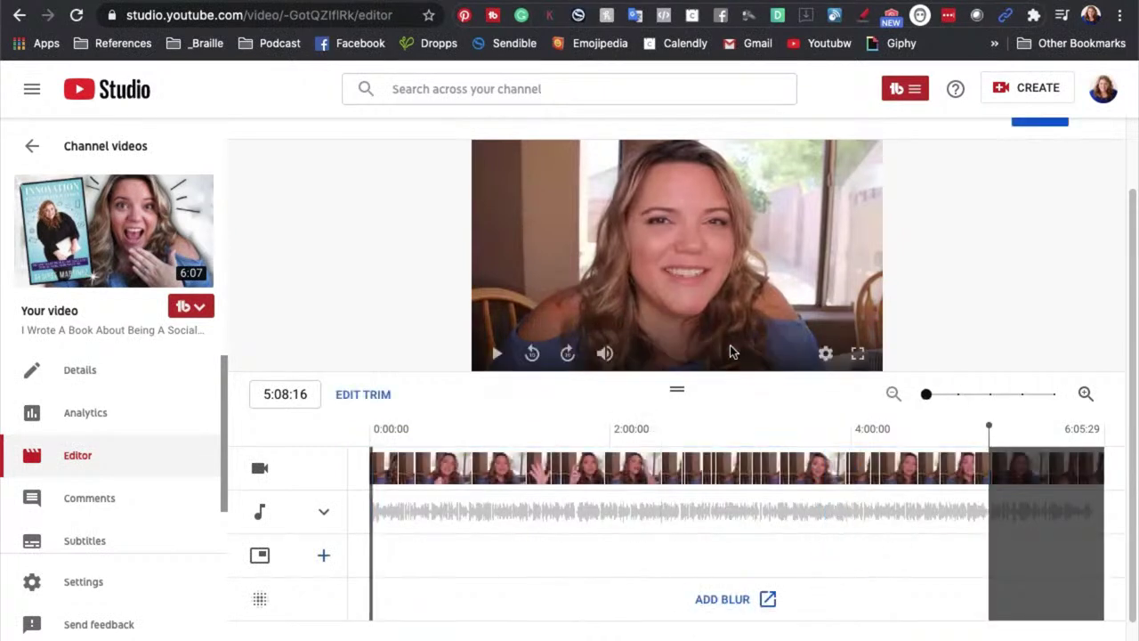
pyautogui.scroll(1, 1037, 206)
# Step: Save the trimmed replay, confirming the Save changes? dialog despite its processing warnings
pyautogui.click(1038, 205)
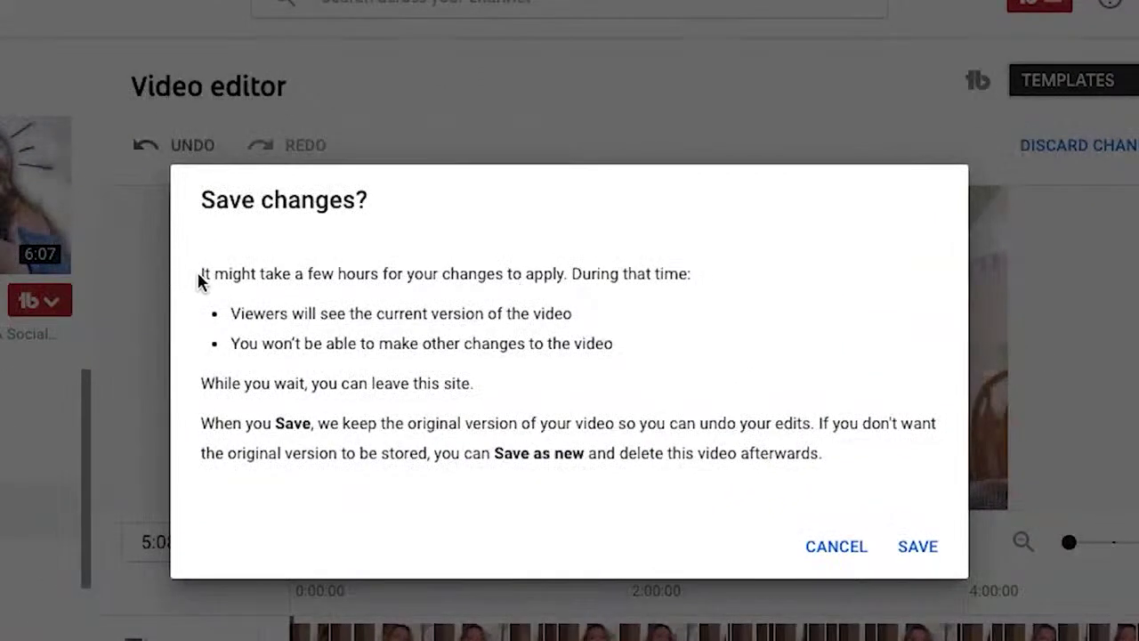
pyautogui.moveTo(200, 282)
pyautogui.mouseDown()
pyautogui.moveTo(402, 264)
pyautogui.moveTo(767, 267)
pyautogui.mouseUp()
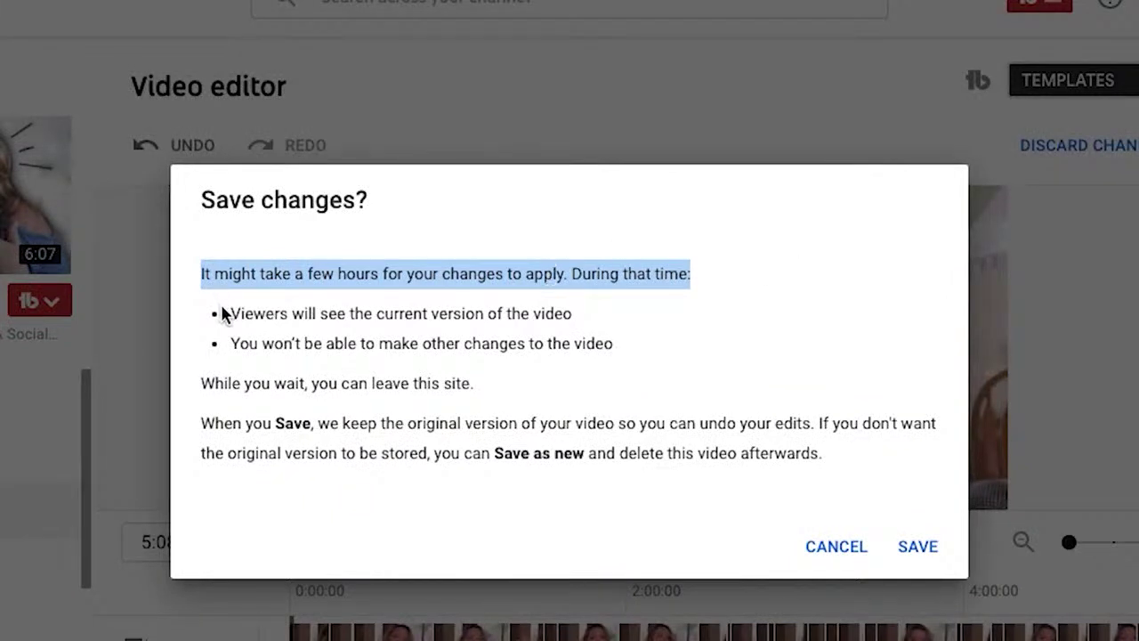
pyautogui.moveTo(225, 313)
pyautogui.mouseDown()
pyautogui.moveTo(401, 302)
pyautogui.moveTo(640, 313)
pyautogui.mouseUp()
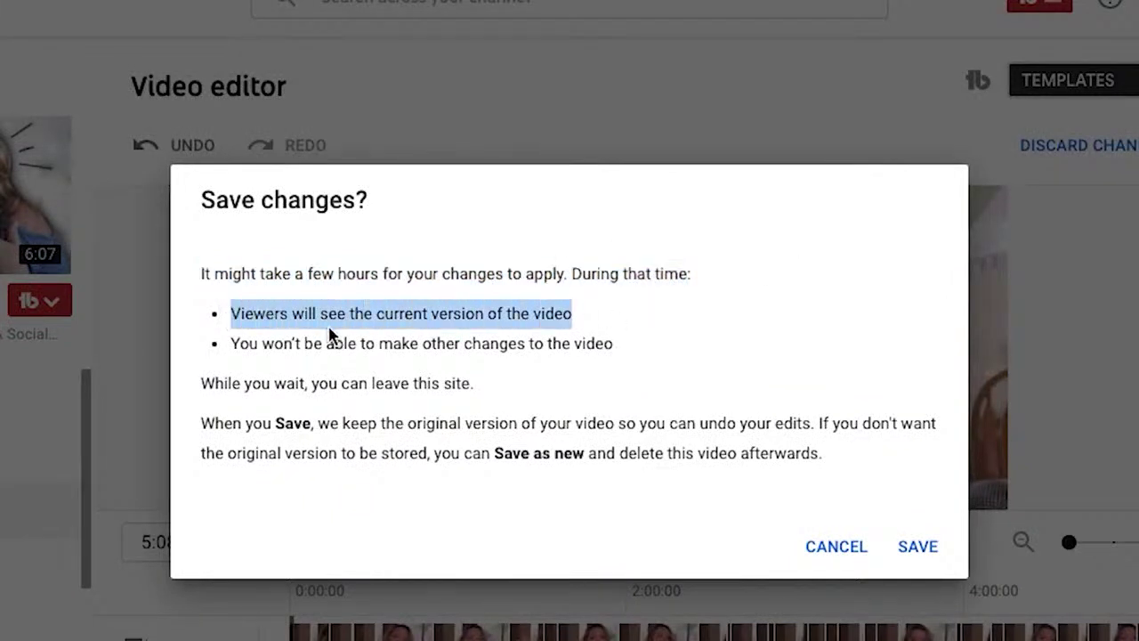
pyautogui.moveTo(233, 342)
pyautogui.mouseDown()
pyautogui.moveTo(300, 360)
pyautogui.moveTo(633, 349)
pyautogui.mouseUp()
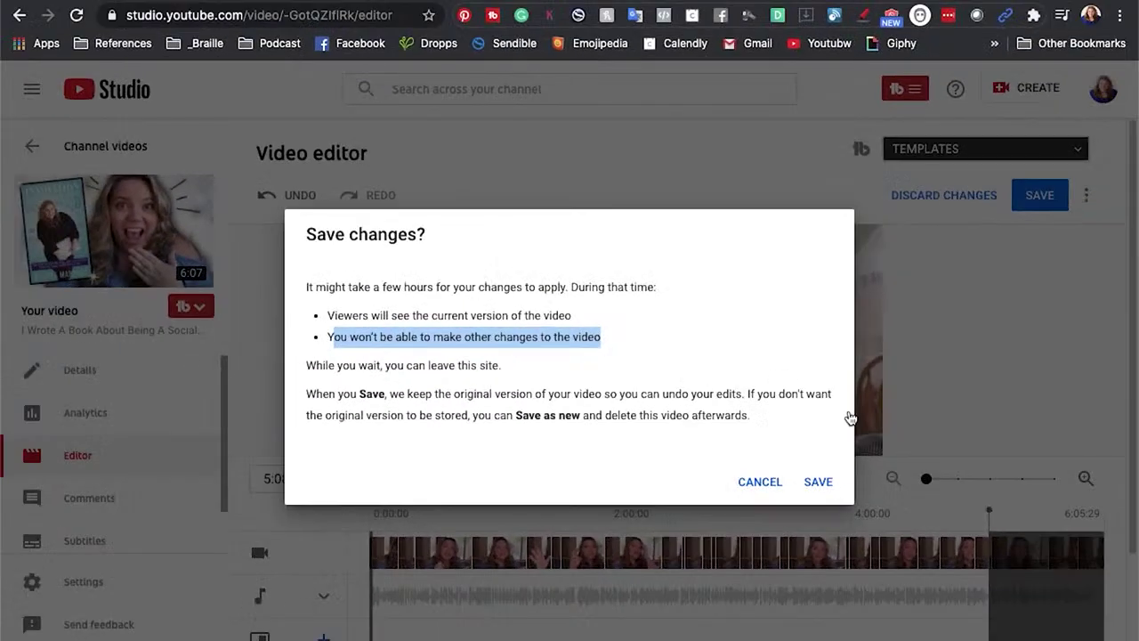
pyautogui.click(924, 548)
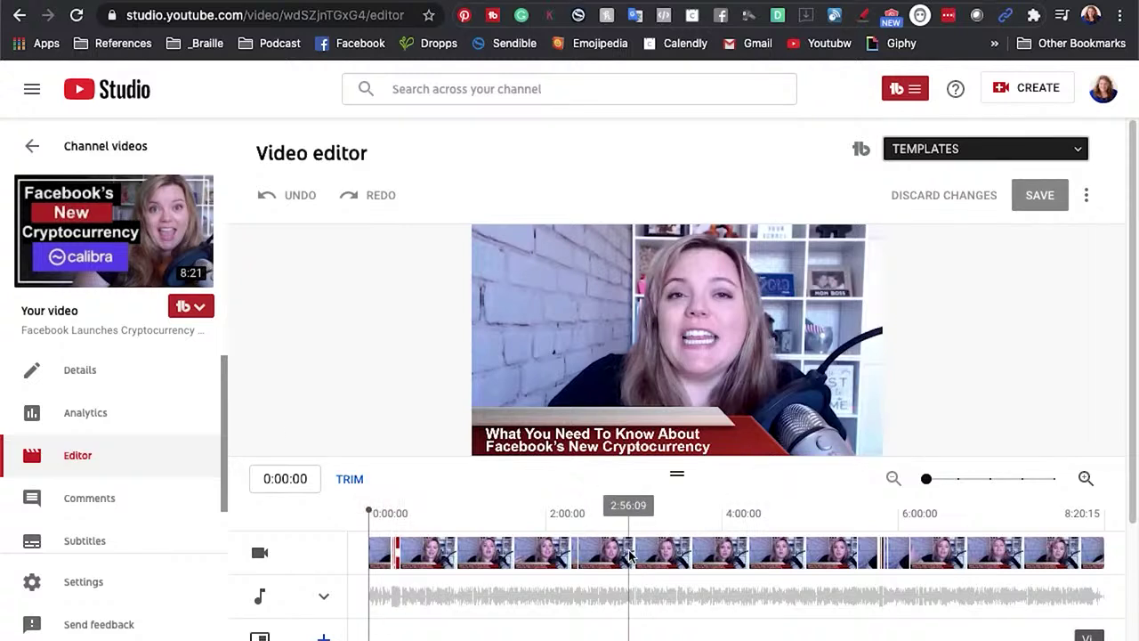
# Step: Mark roughly 2:55 to 3:52 of the cryptocurrency video for removal with a split trim
pyautogui.click(628, 513)
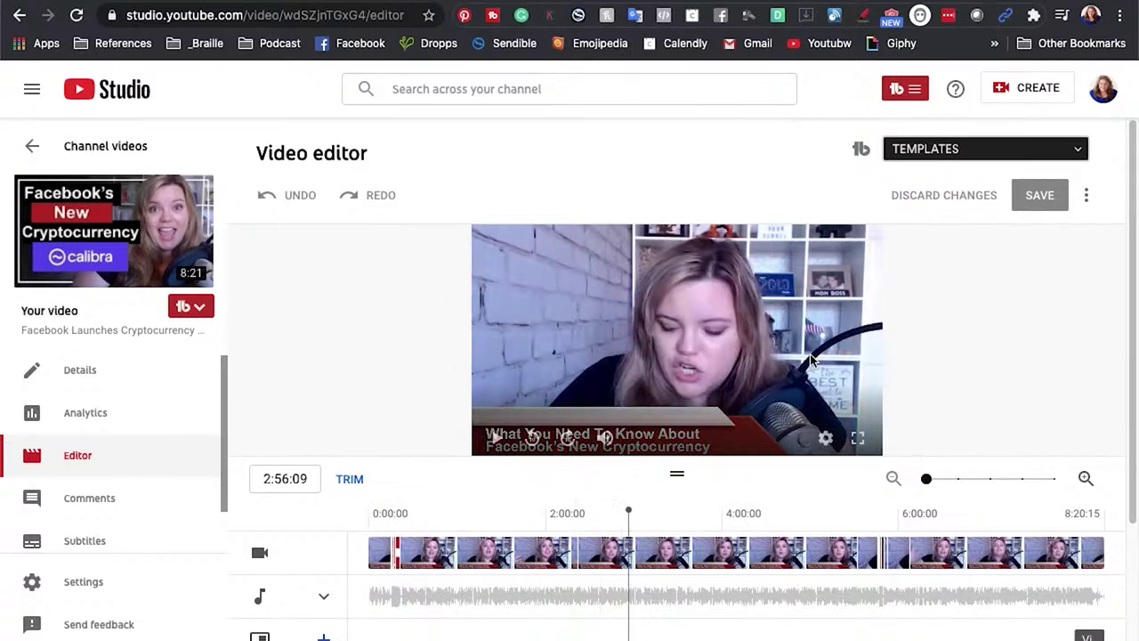
pyautogui.click(351, 481)
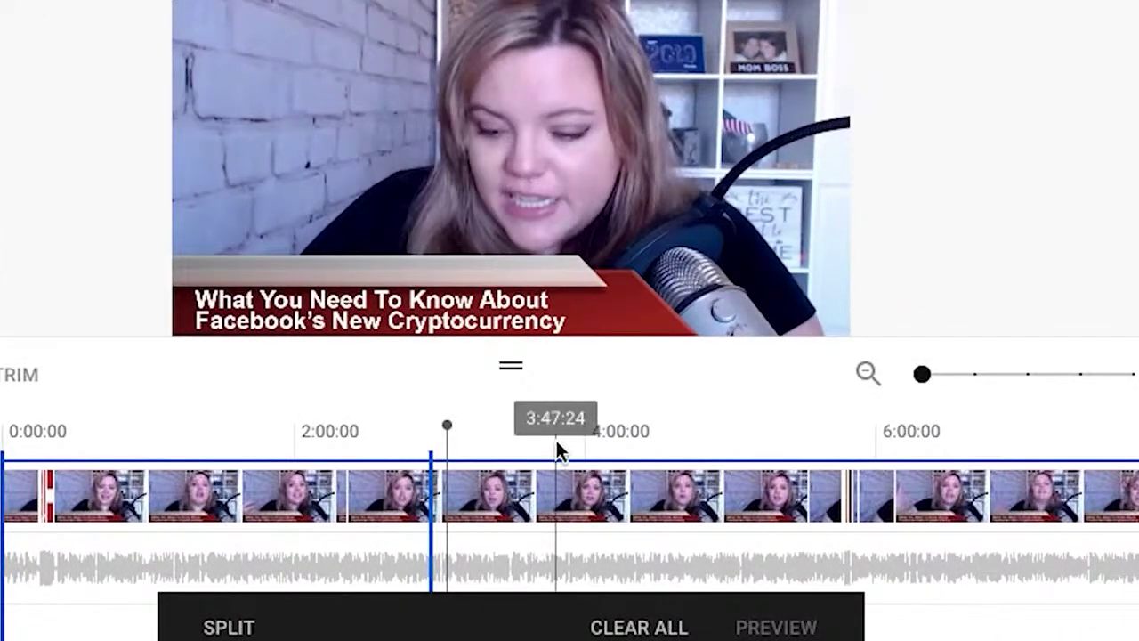
pyautogui.click(558, 443)
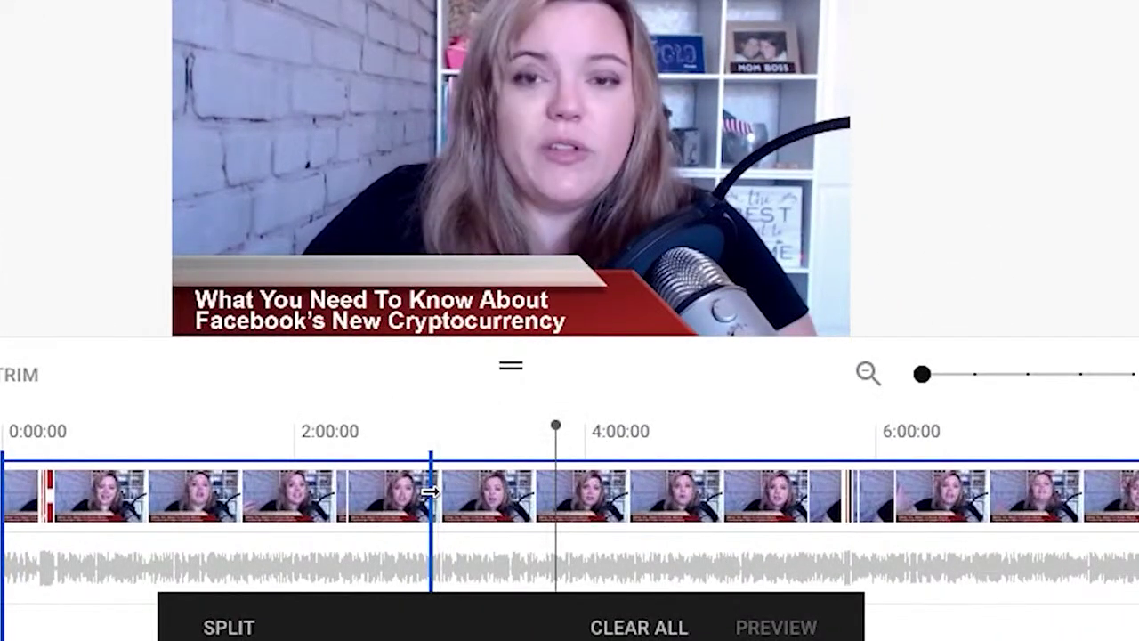
pyautogui.moveTo(430, 491); pyautogui.dragTo(552, 494)
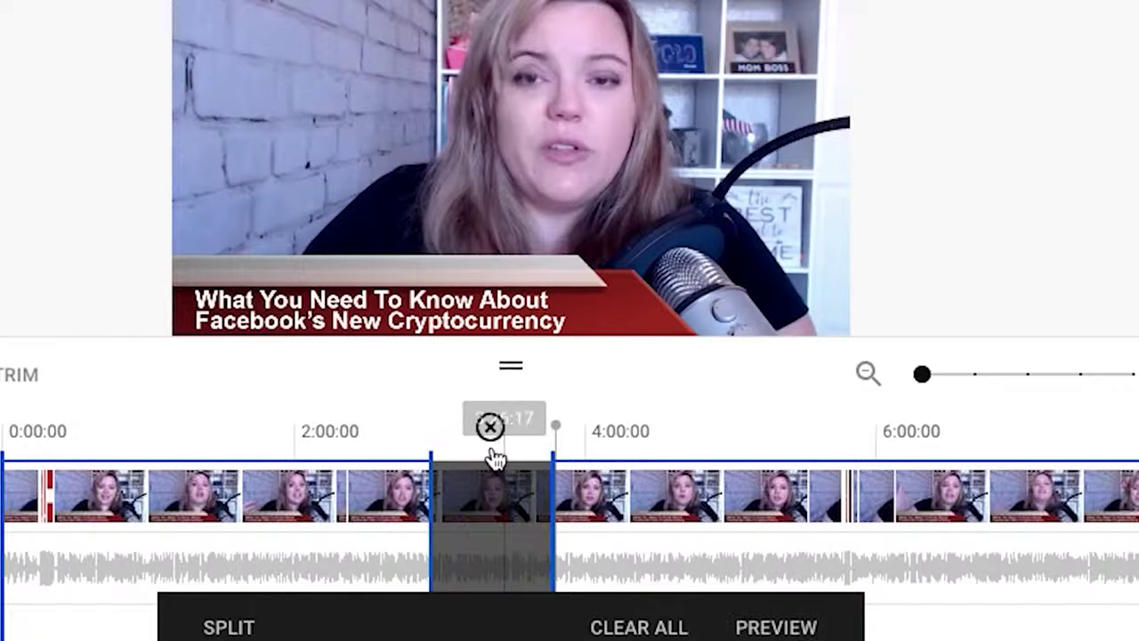
pyautogui.scroll(-3, 480, 456)
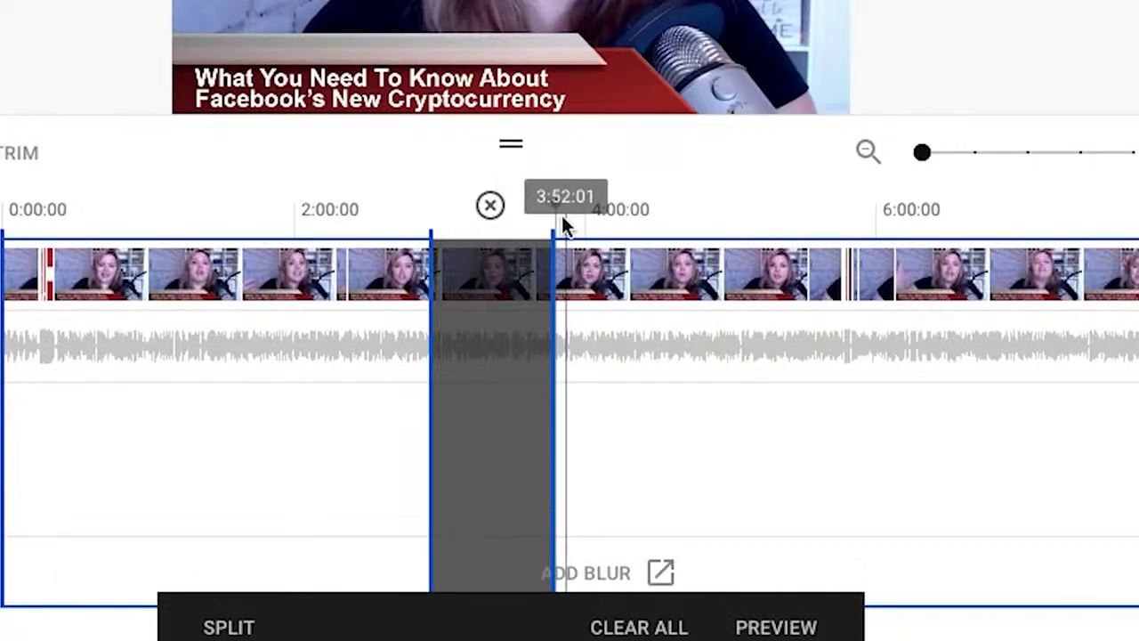
pyautogui.scroll(3, 481, 307)
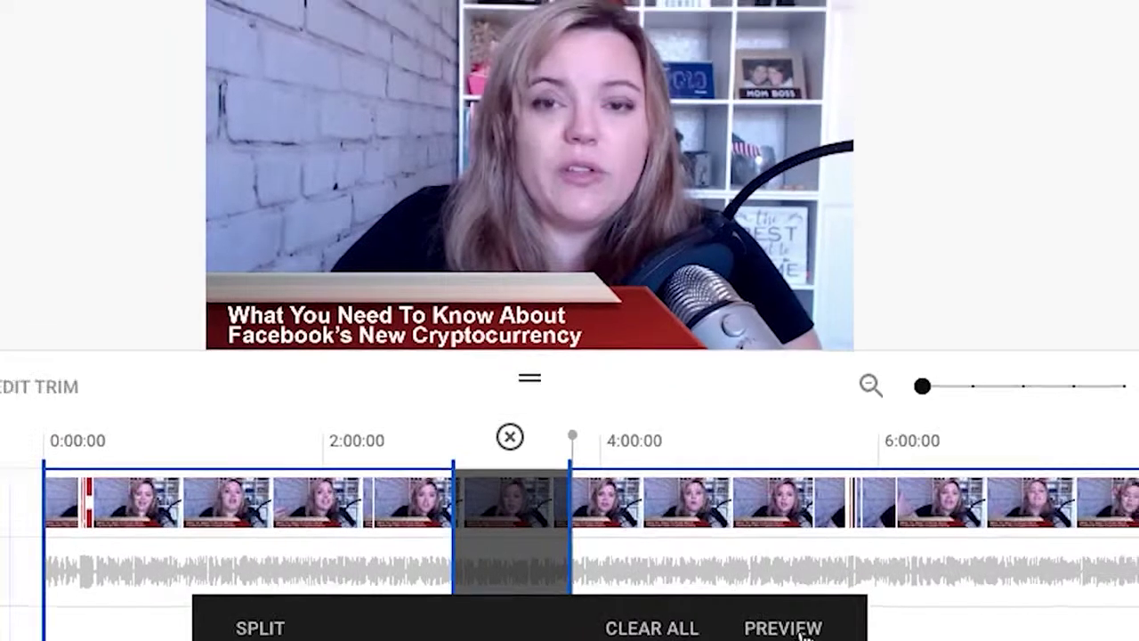
pyautogui.click(795, 627)
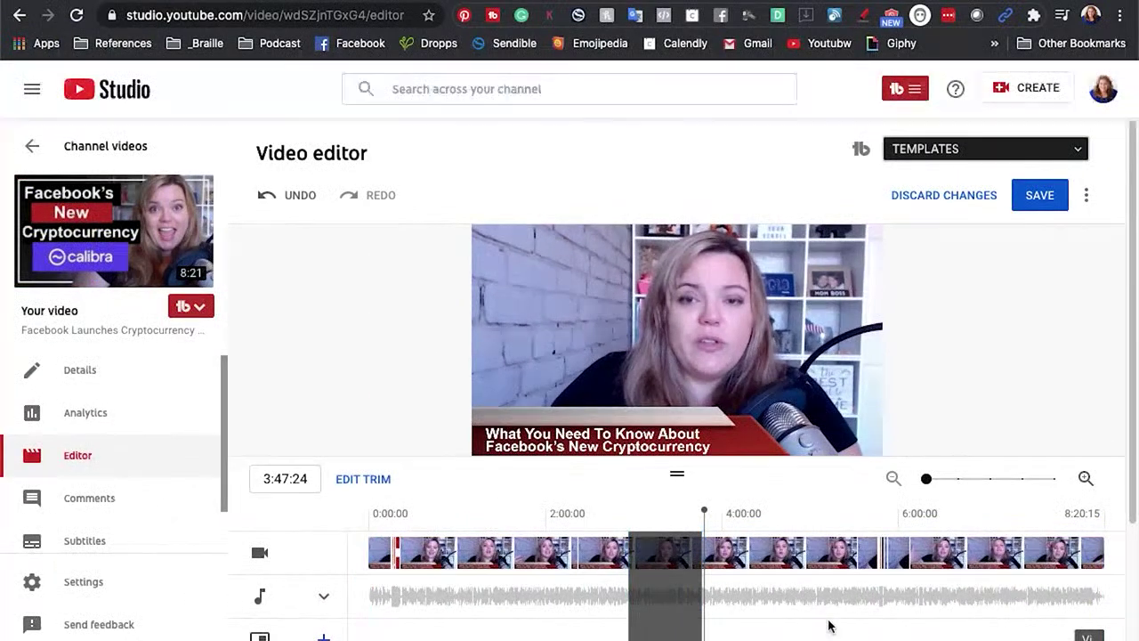